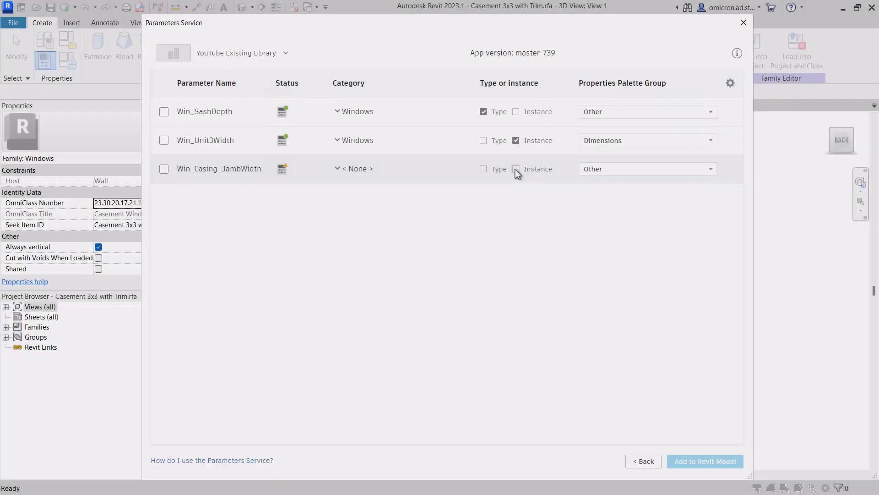
Step: Make Win_Casing_JambWidth an instance parameter and add all three Windows parameters to the family
{"action": "left_click", "coordinate": [515, 169]}
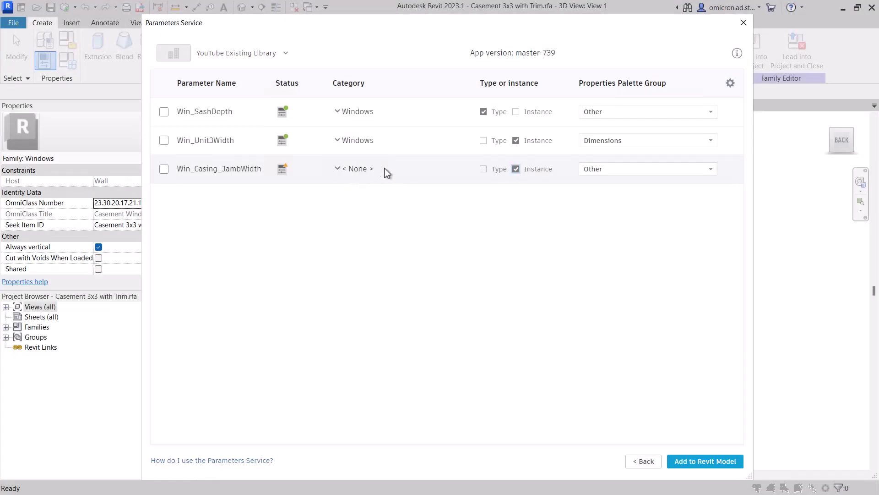
{"action": "left_click", "coordinate": [717, 455]}
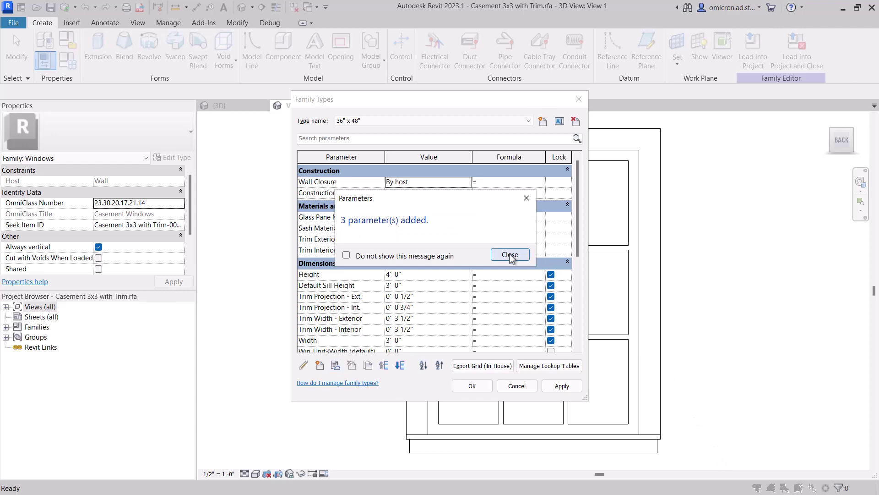
Step: Dismiss the '3 parameter(s) added' message, open Parameters Service, and view Simple Param's properties
{"action": "left_click", "coordinate": [510, 255]}
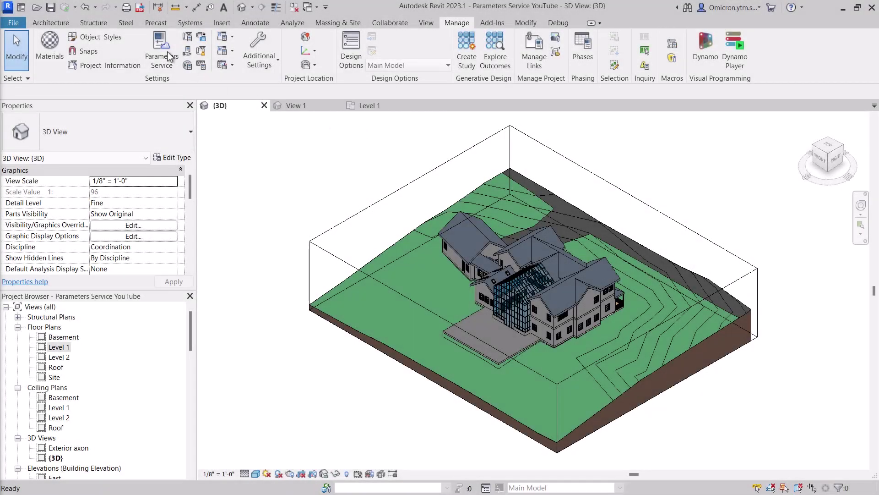
{"action": "left_click", "coordinate": [162, 51]}
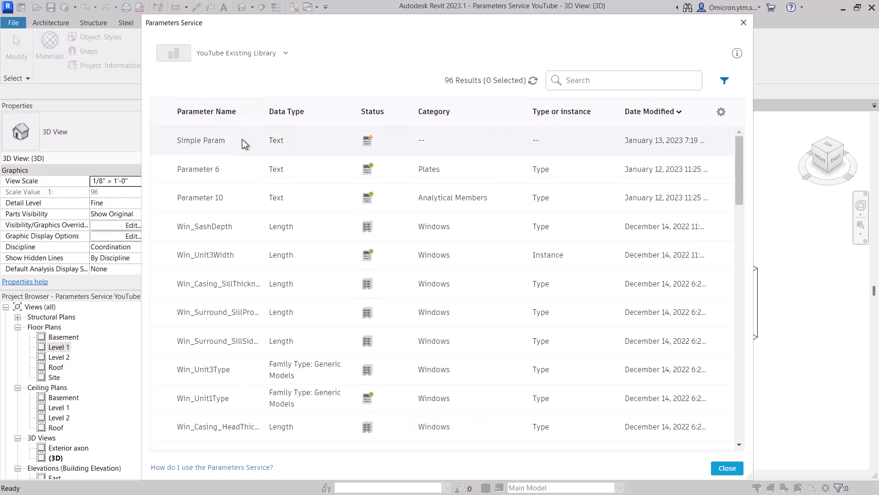
{"action": "left_click", "coordinate": [205, 141]}
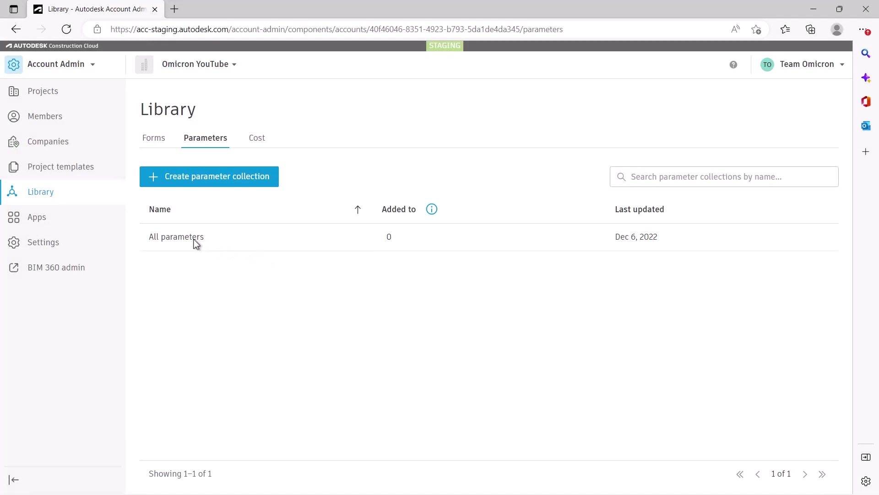
Step: Edit the All parameters collection and start a new parameter named 'First Parameter'
{"action": "left_click", "coordinate": [195, 239]}
{"action": "left_click", "coordinate": [662, 137]}
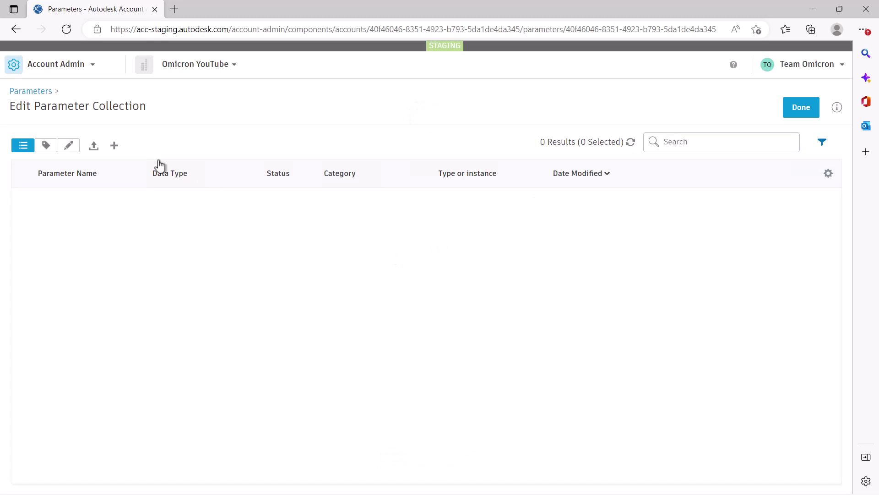
{"action": "left_click", "coordinate": [113, 146]}
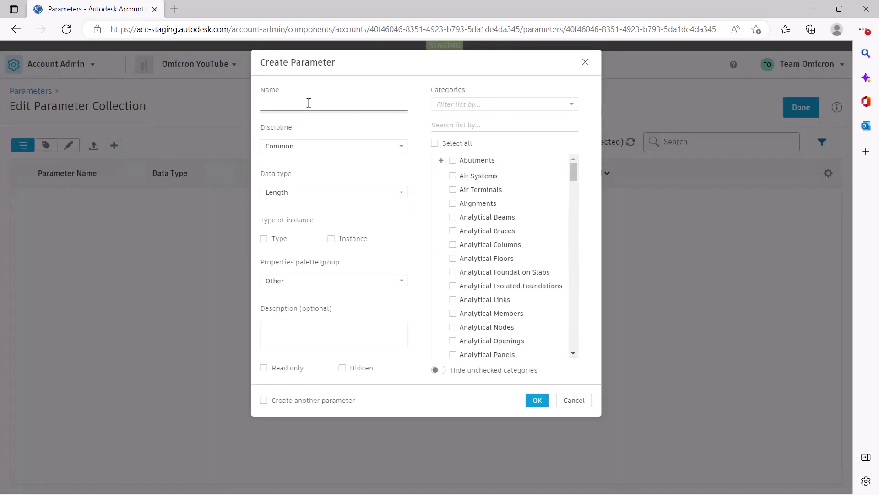
{"action": "type", "text": "First Parameter"}
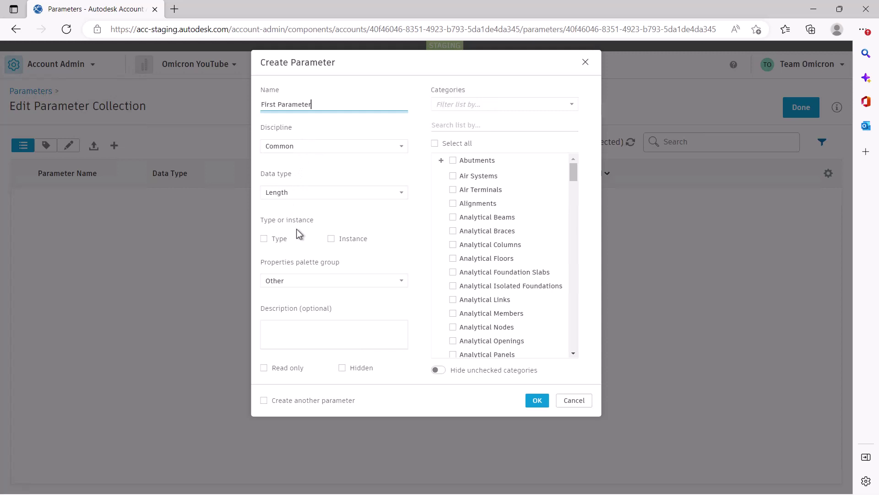
Step: Give First Parameter the Data palette group and Text data type, and save it
{"action": "left_click", "coordinate": [303, 277]}
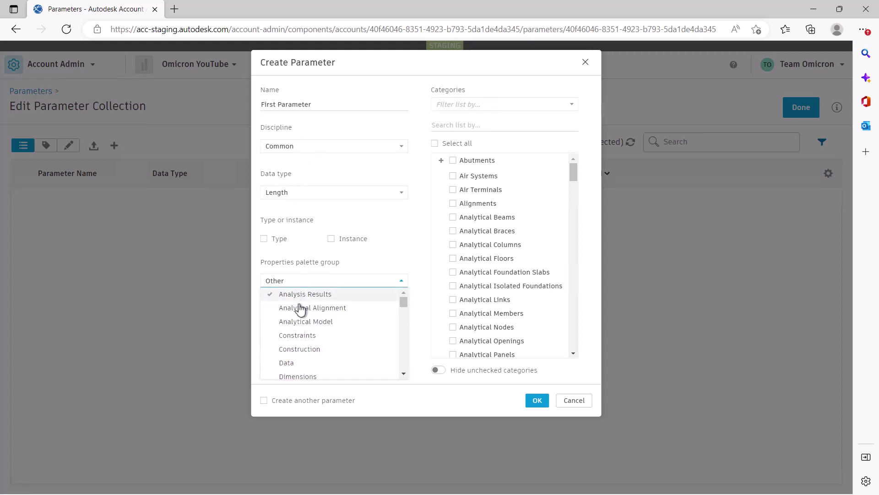
{"action": "left_click", "coordinate": [288, 363]}
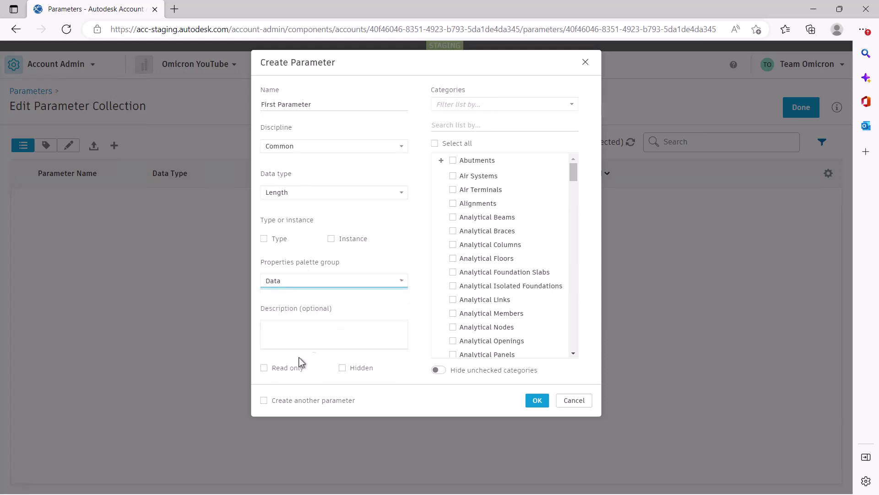
{"action": "left_click", "coordinate": [355, 195]}
{"action": "scroll", "coordinate": [327, 273], "scroll_direction": "down", "scroll_amount": 1}
{"action": "scroll", "coordinate": [321, 270], "scroll_direction": "down", "scroll_amount": 4}
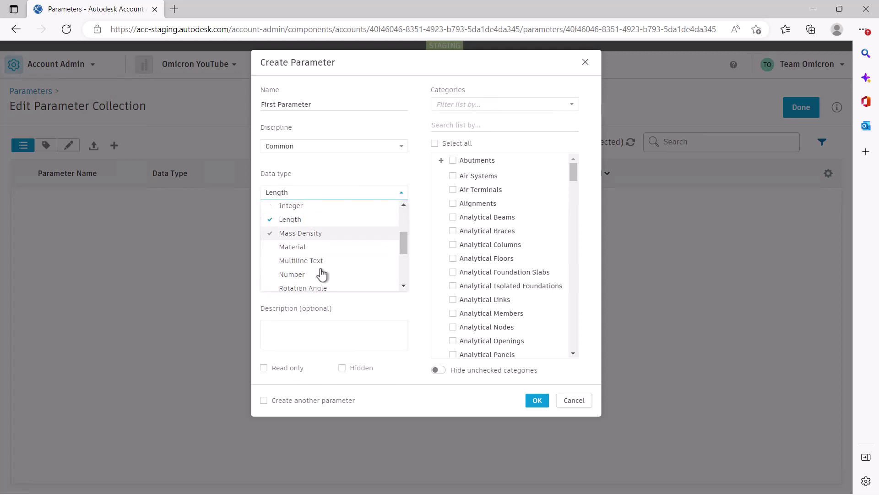
{"action": "left_click", "coordinate": [309, 247]}
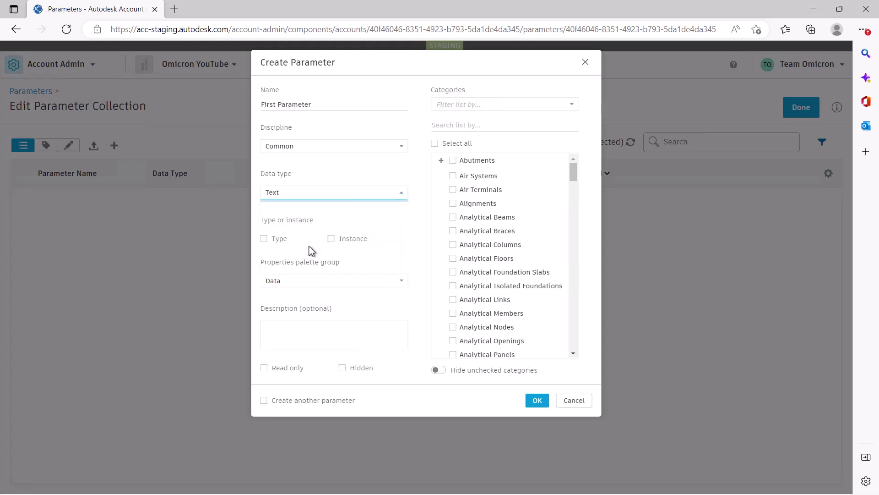
{"action": "left_click", "coordinate": [536, 402]}
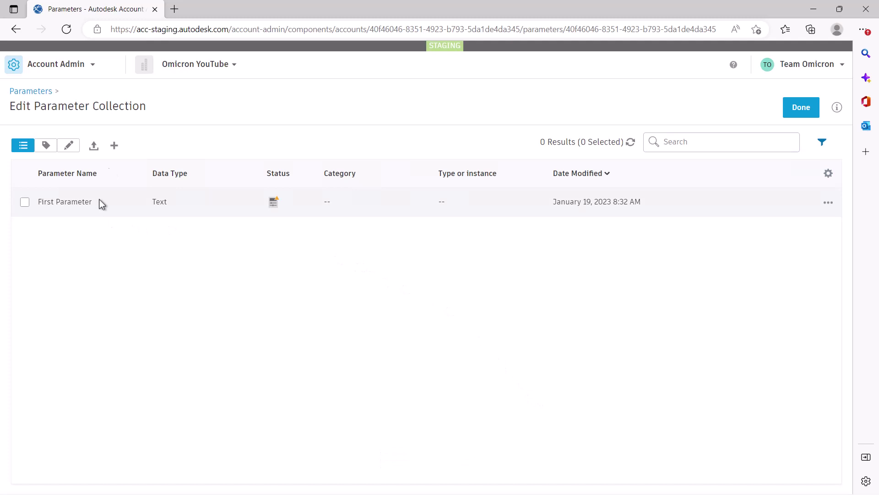
Step: Start another parameter with description 'A useful desc', marked Read only and Hidden, keeping the form open
{"action": "left_click", "coordinate": [114, 145]}
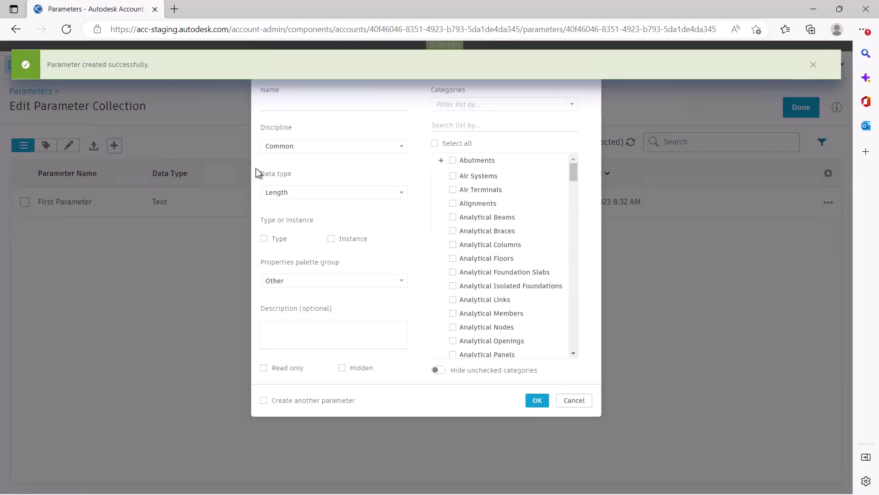
{"action": "left_click", "coordinate": [266, 400]}
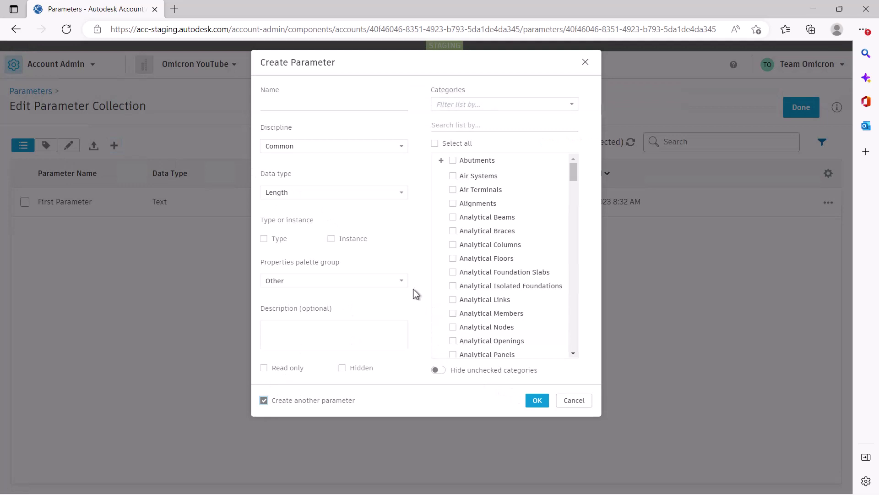
{"action": "left_click", "coordinate": [319, 333]}
{"action": "type", "text": "A useful description"}
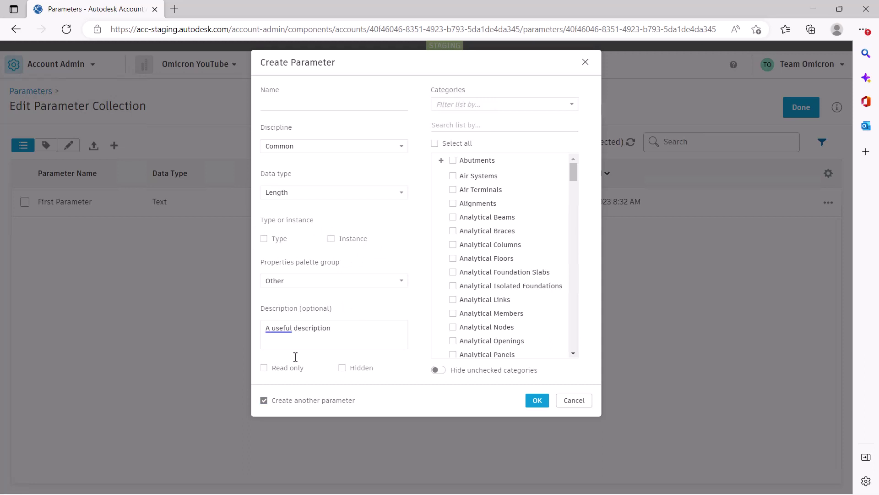
{"action": "left_click", "coordinate": [269, 367]}
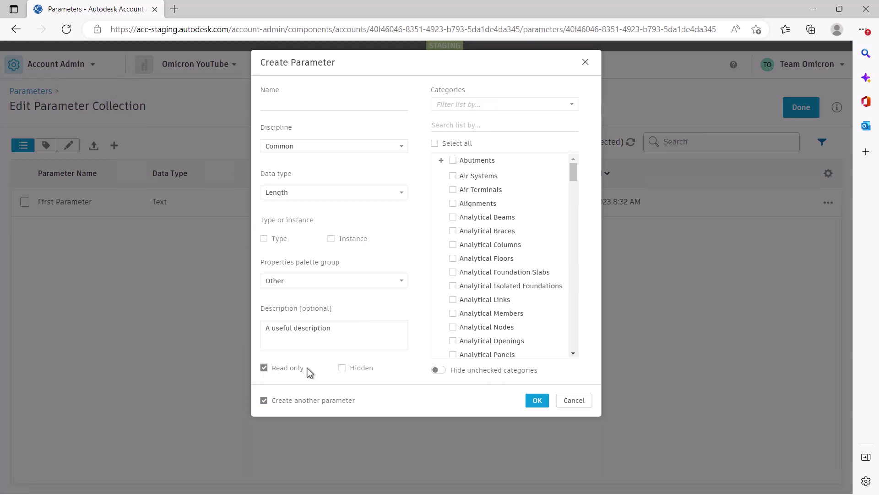
{"action": "left_click", "coordinate": [344, 369]}
Step: Apply it to Air Systems and Air Terminals, name it 'Multiple parameter 1', and save
{"action": "left_click", "coordinate": [457, 189]}
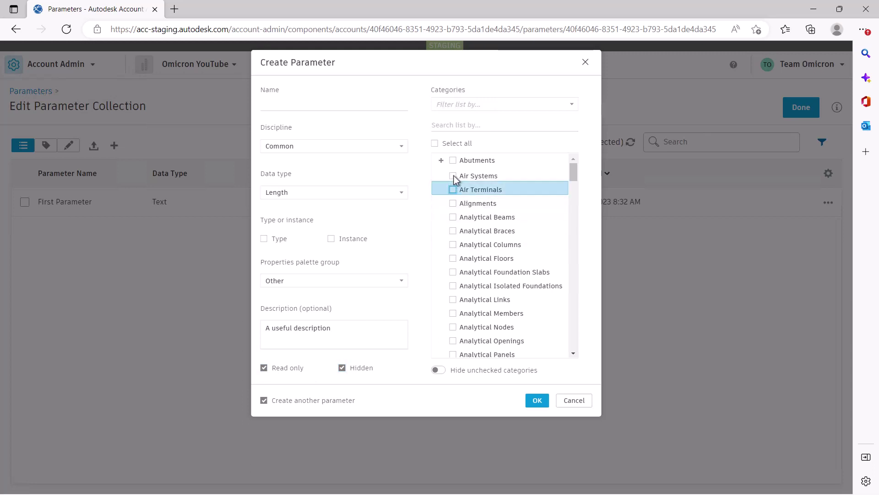
{"action": "left_click", "coordinate": [453, 176]}
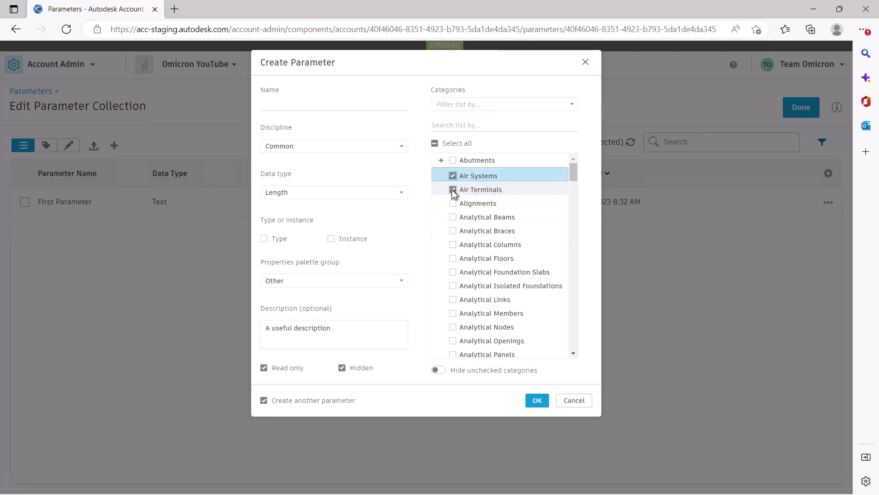
{"action": "left_click", "coordinate": [453, 190]}
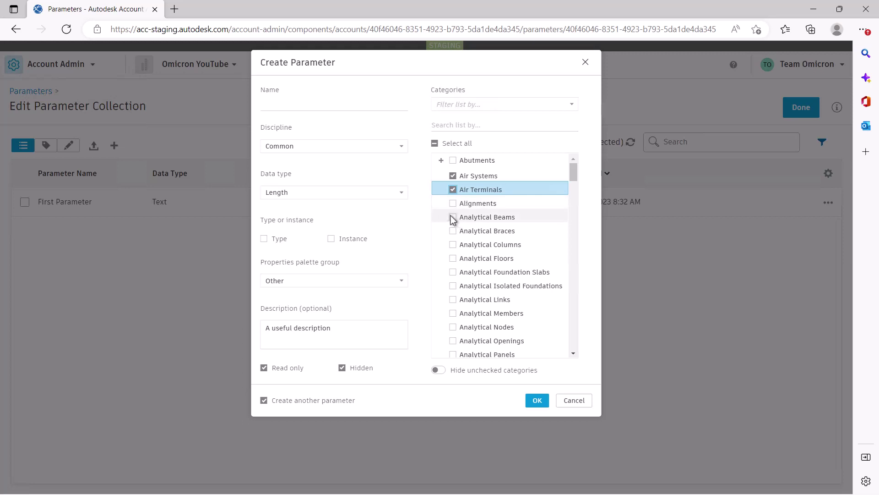
{"action": "left_click", "coordinate": [296, 107]}
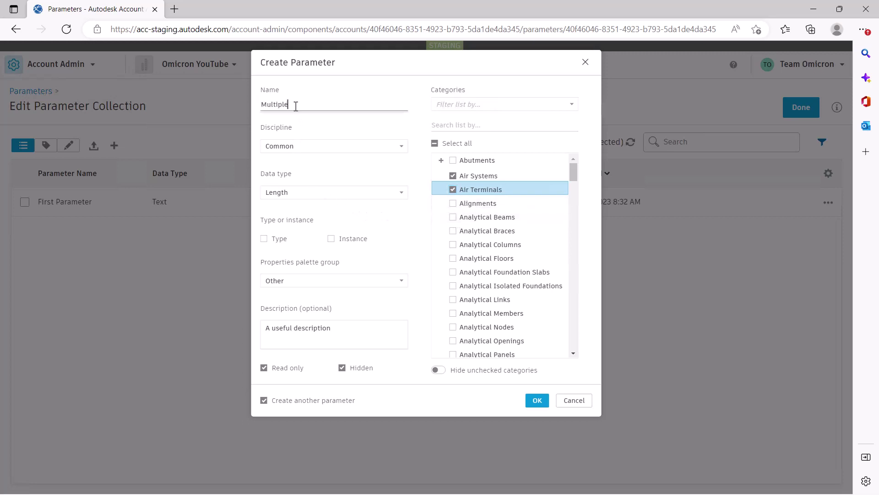
{"action": "type", "text": "ter 1"}
{"action": "right_click", "coordinate": [296, 106]}
{"action": "left_click", "coordinate": [306, 118]}
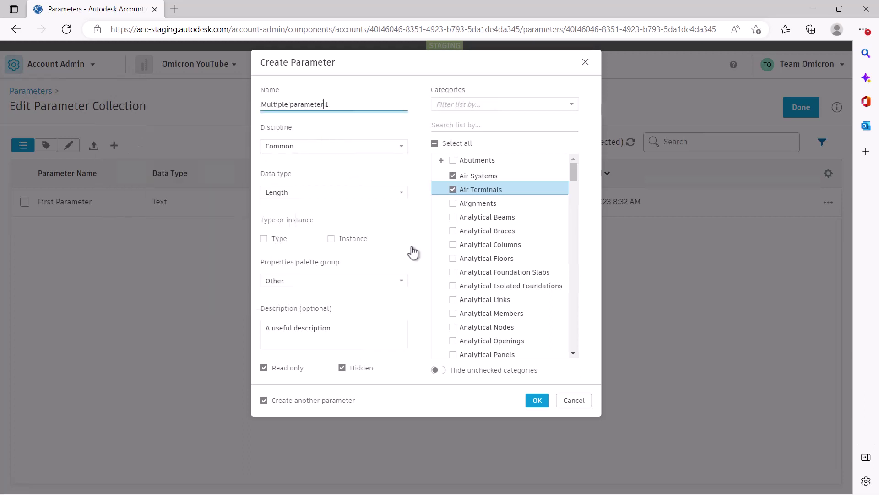
{"action": "left_click", "coordinate": [539, 404]}
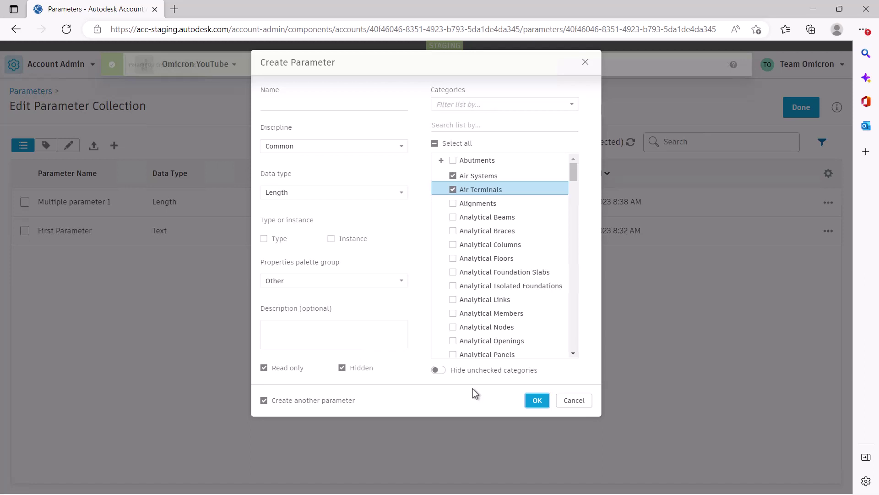
Step: Close the form and correct Multiple Parameter 2's description text
{"action": "key", "text": "Escape"}
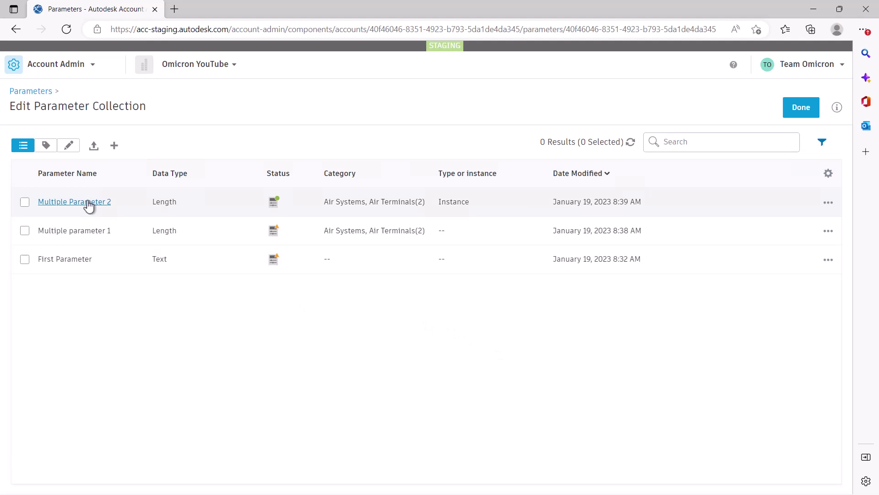
{"action": "left_click", "coordinate": [88, 207]}
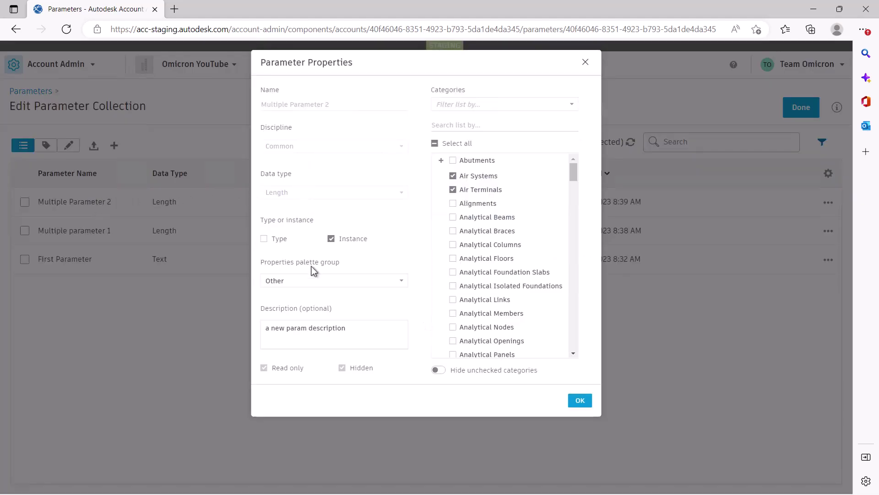
{"action": "left_click", "coordinate": [307, 330]}
{"action": "type", "text": "eter"}
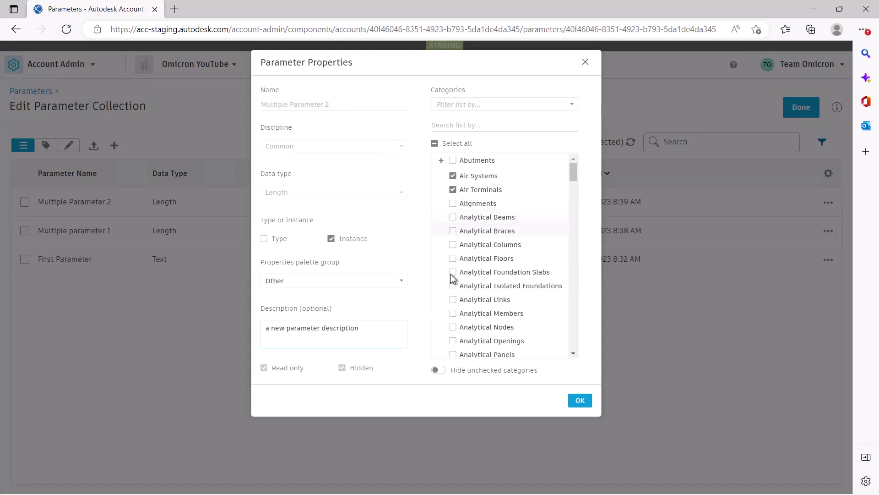
Step: Add HVAC Zones to Multiple Parameter 2's categories and save the changes
{"action": "left_click", "coordinate": [462, 123]}
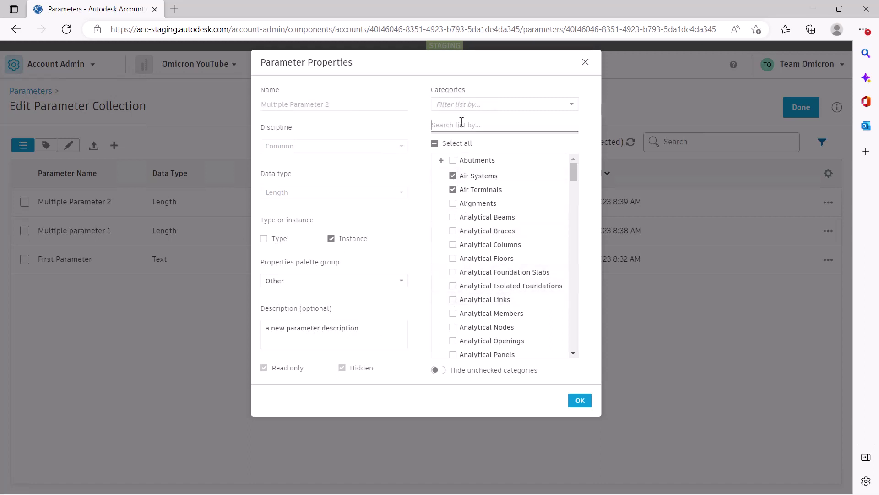
{"action": "type", "text": "hv"}
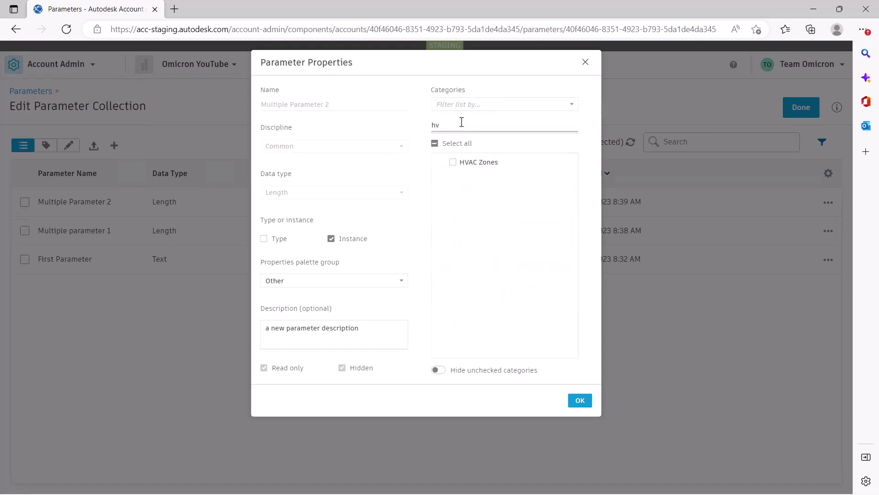
{"action": "left_click", "coordinate": [454, 163]}
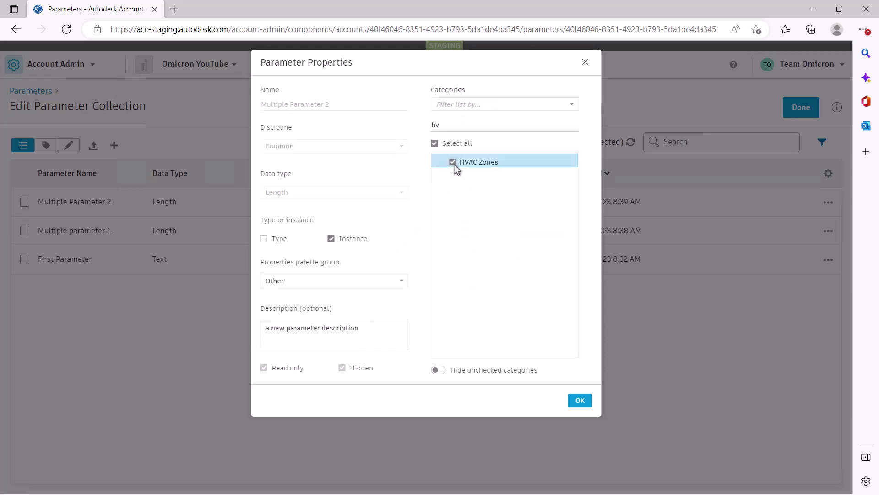
{"action": "left_click", "coordinate": [584, 404]}
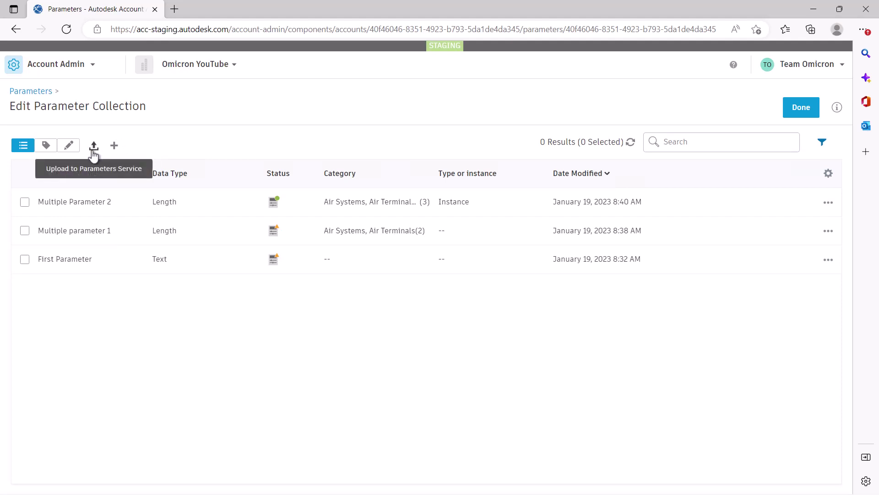
Step: Upload 'Embergale Studios Shared Parameters.txt' from Desktop > setup video into the collection
{"action": "left_click", "coordinate": [94, 147]}
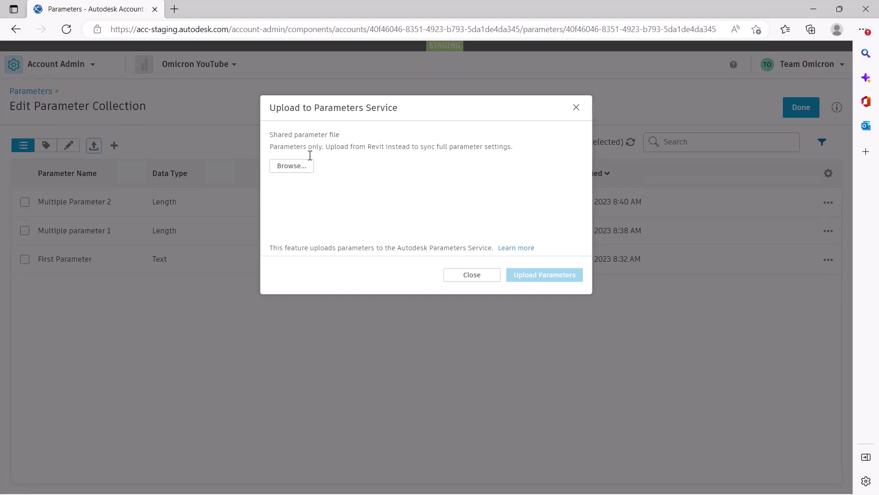
{"action": "left_click", "coordinate": [300, 172]}
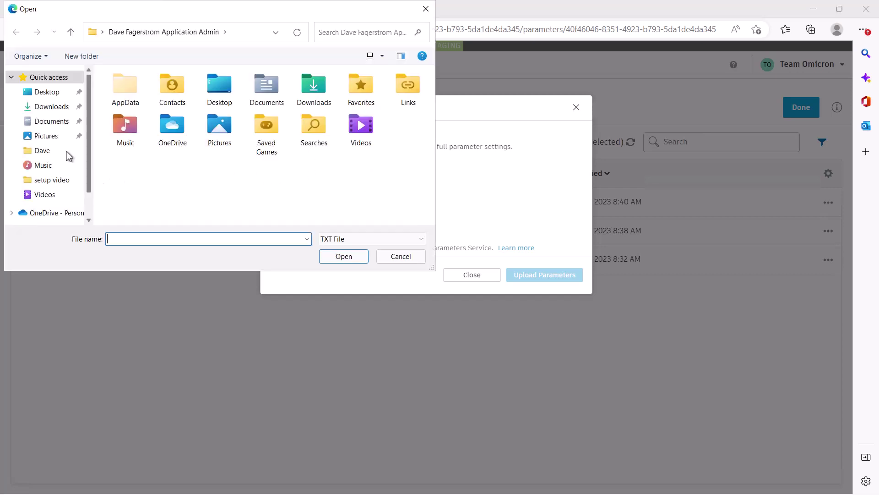
{"action": "left_click", "coordinate": [50, 91]}
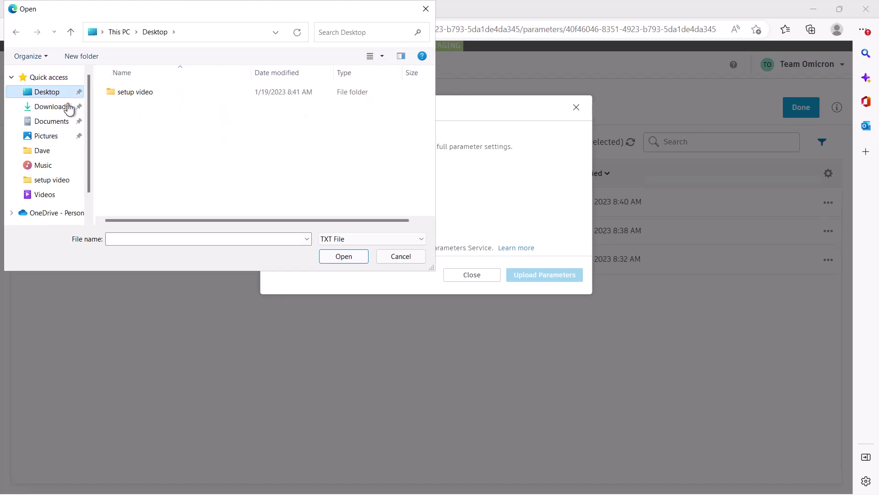
{"action": "double_click", "coordinate": [135, 93]}
{"action": "left_click", "coordinate": [137, 94]}
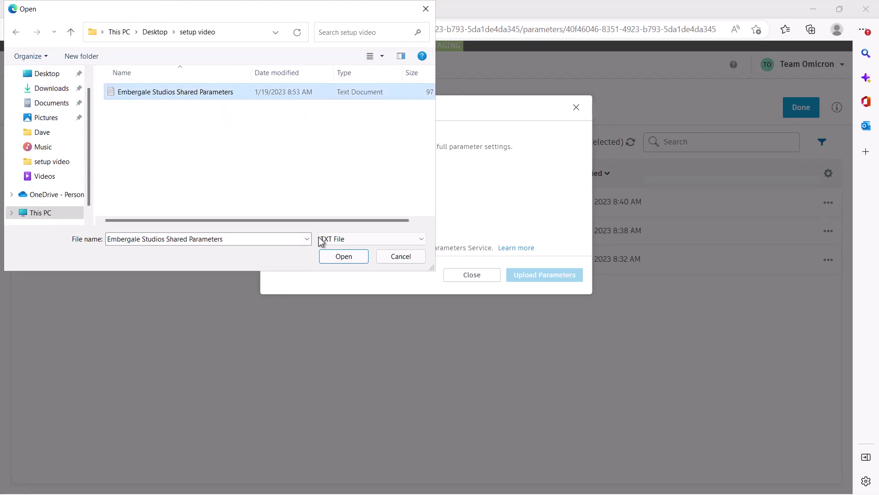
{"action": "left_click", "coordinate": [343, 256]}
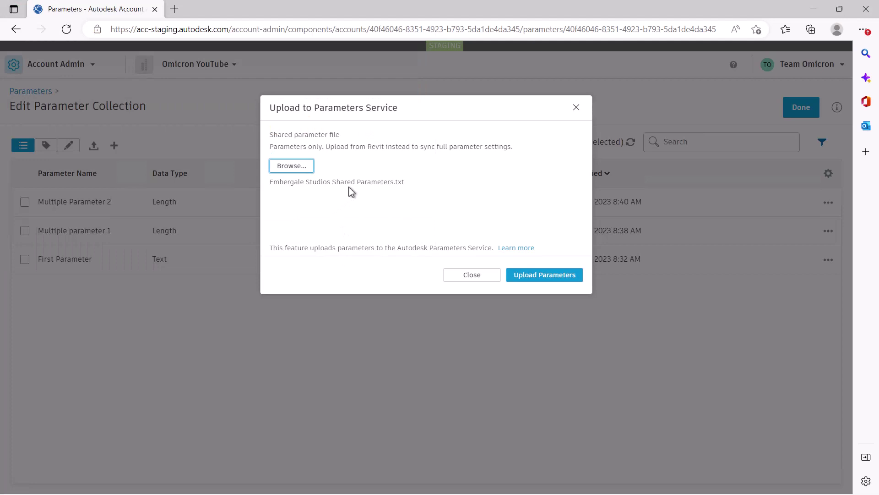
{"action": "left_click", "coordinate": [515, 278]}
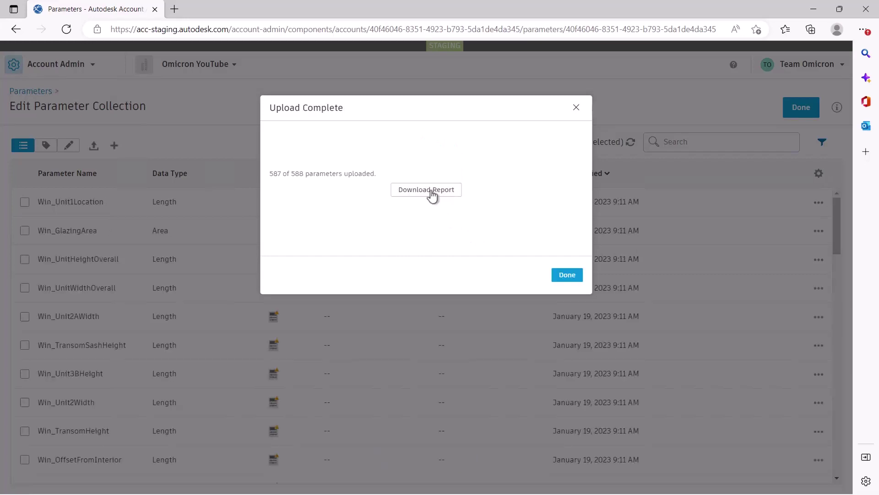
Step: Read parameters_report.csv in Notepad: Throat Offset Exterior failed on a duplicate GUID; return to the collection
{"action": "left_click", "coordinate": [432, 194]}
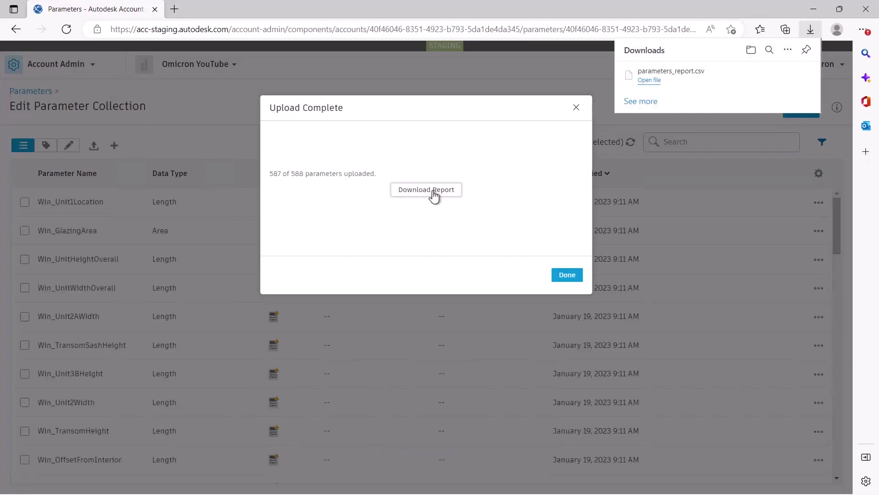
{"action": "left_click", "coordinate": [653, 81]}
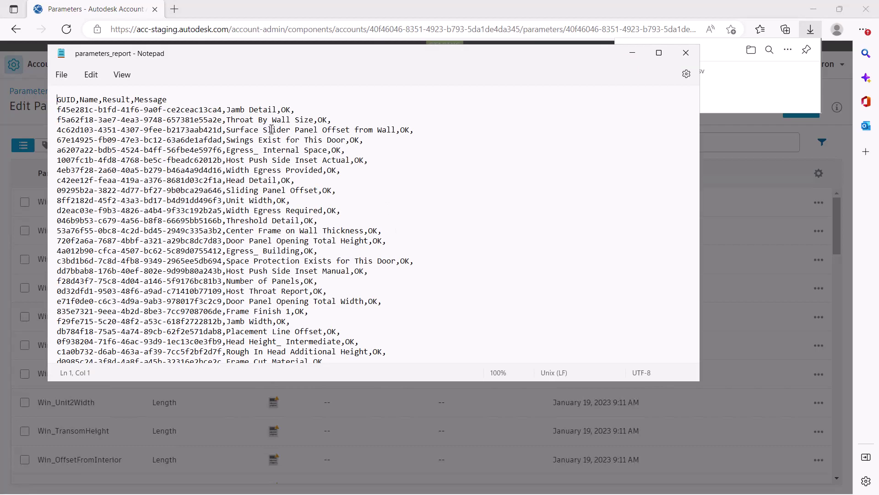
{"action": "scroll", "coordinate": [376, 114], "scroll_direction": "down", "scroll_amount": 15}
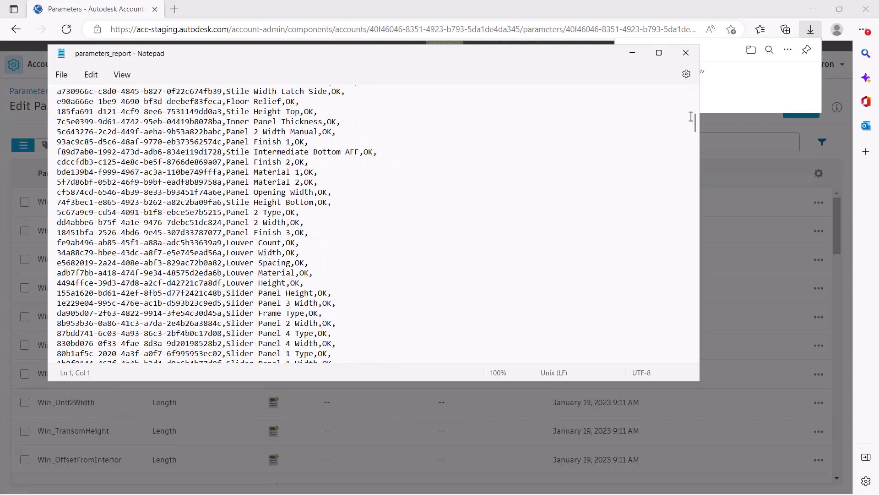
{"action": "left_click_drag", "start_coordinate": [696, 131], "coordinate": [642, 371]}
{"action": "left_click_drag", "start_coordinate": [522, 350], "coordinate": [53, 342]}
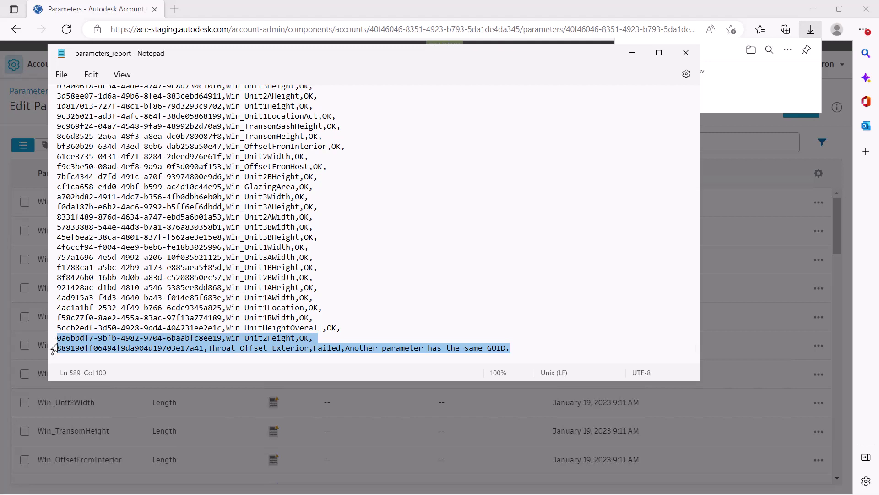
{"action": "left_click", "coordinate": [408, 332]}
{"action": "left_click", "coordinate": [658, 401]}
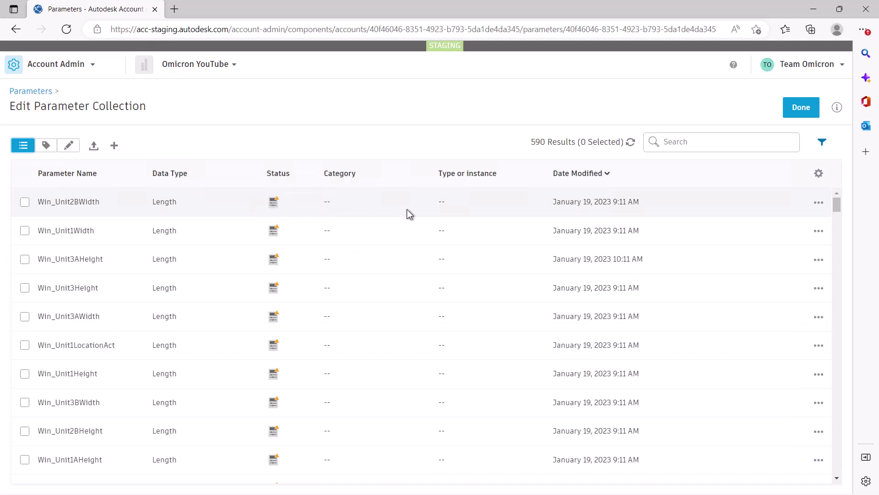
{"action": "left_click", "coordinate": [88, 292]}
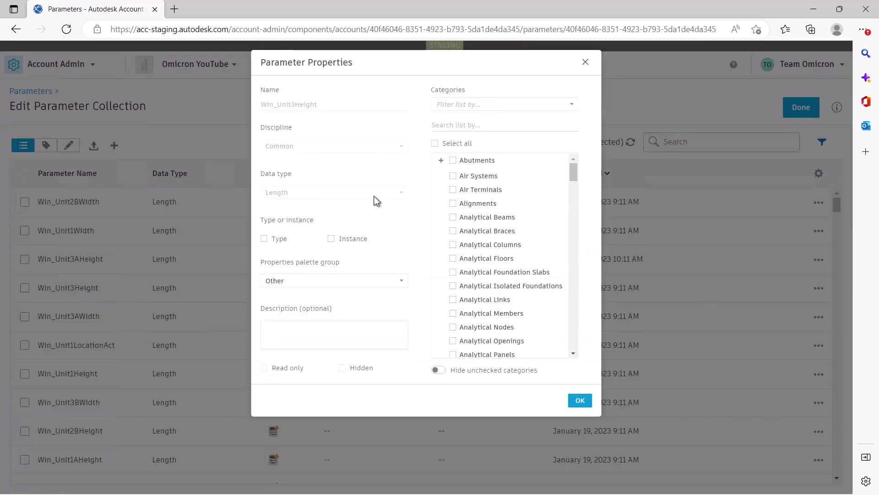
{"action": "left_click", "coordinate": [439, 371]}
{"action": "left_click", "coordinate": [585, 62]}
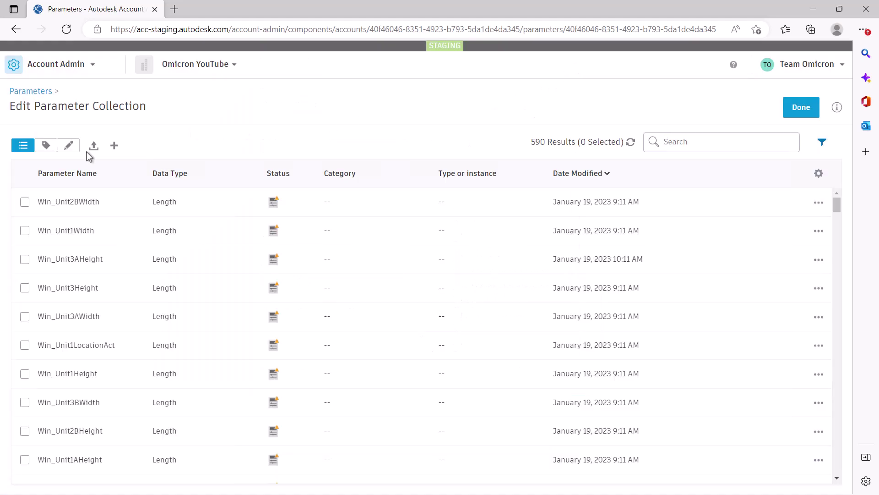
Step: Show parameter labels and filter the collection by the Electrical label, leaving 2 parameters
{"action": "left_click", "coordinate": [46, 147]}
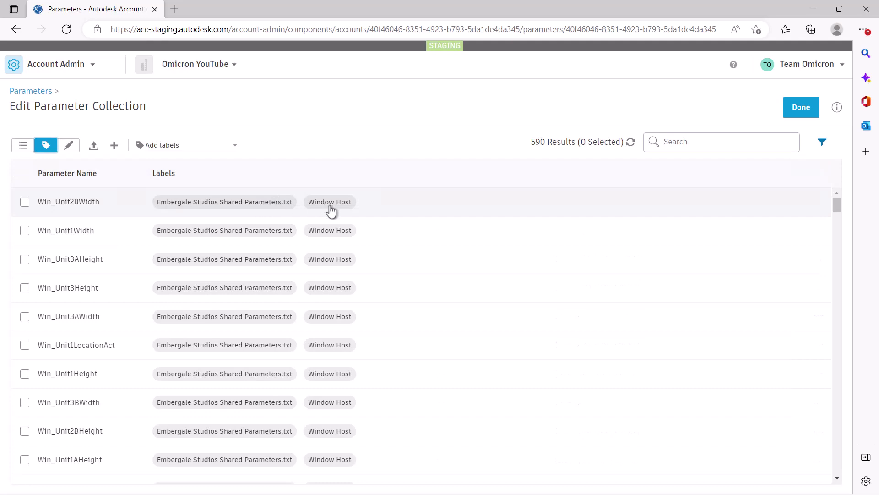
{"action": "scroll", "coordinate": [408, 257], "scroll_direction": "down", "scroll_amount": 5}
{"action": "scroll", "coordinate": [407, 255], "scroll_direction": "down", "scroll_amount": 15}
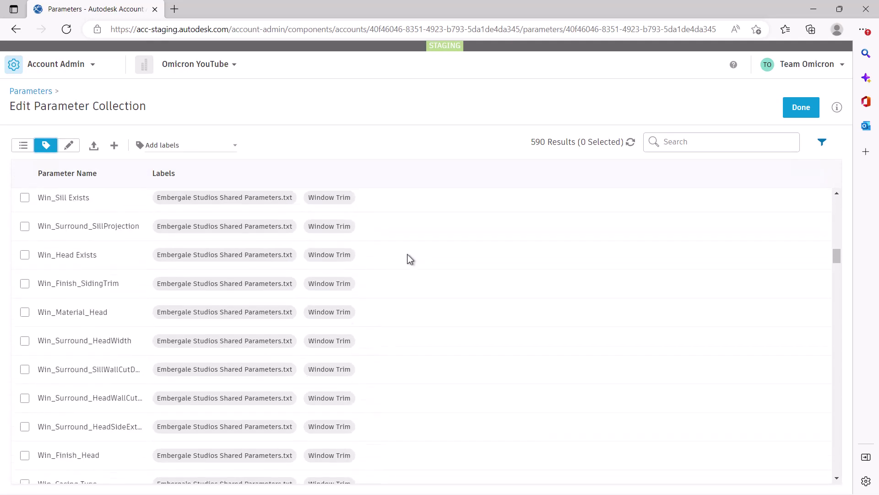
{"action": "scroll", "coordinate": [406, 255], "scroll_direction": "down", "scroll_amount": 10}
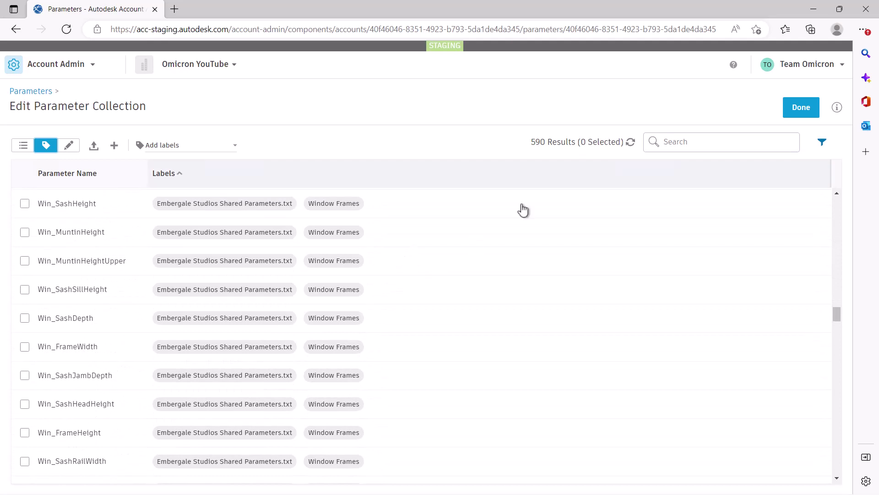
{"action": "left_click", "coordinate": [822, 142]}
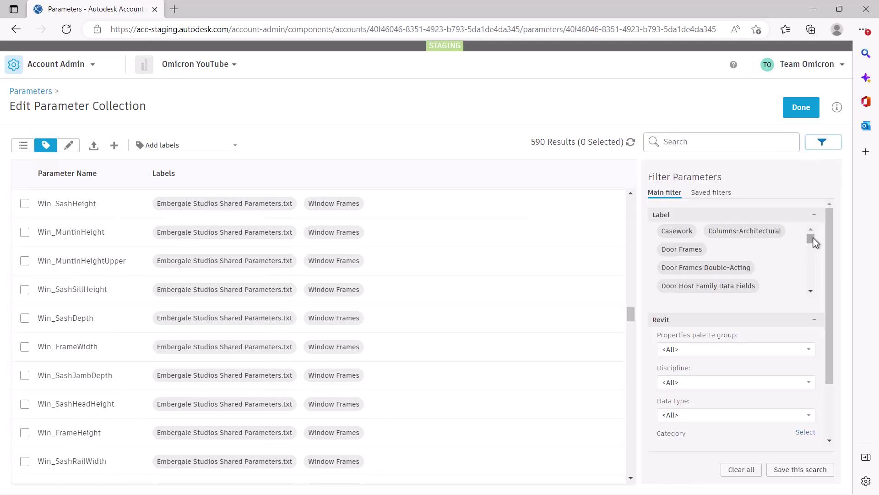
{"action": "left_click_drag", "start_coordinate": [814, 238], "coordinate": [783, 261]}
{"action": "left_click", "coordinate": [758, 259]}
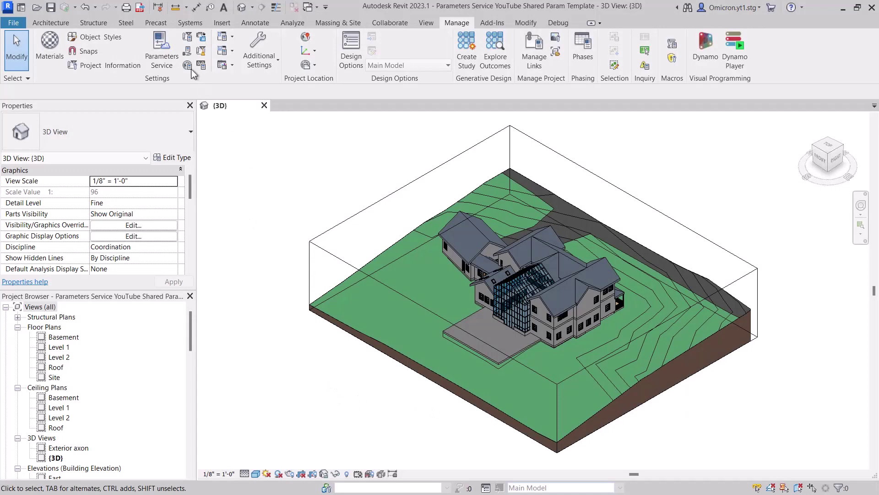
Step: Confirm the Project Parameters settings and open the Parameters Service window listing 590 parameters
{"action": "left_click", "coordinate": [187, 40]}
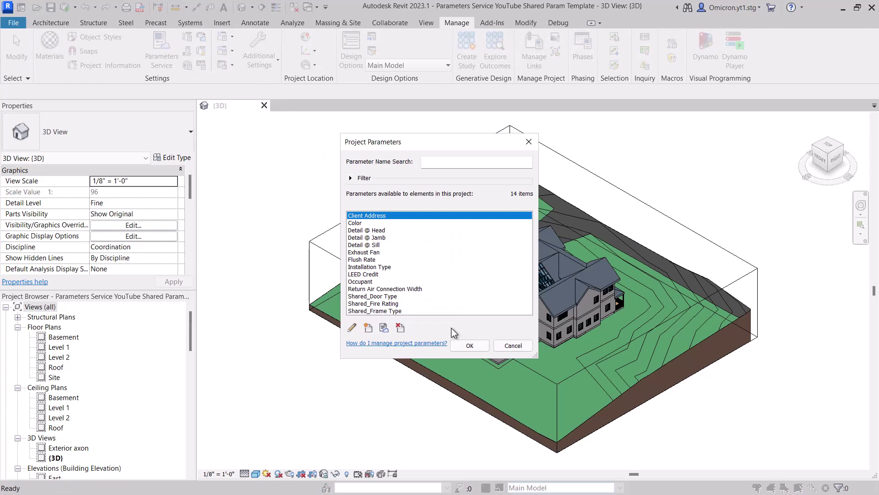
{"action": "left_click", "coordinate": [469, 346]}
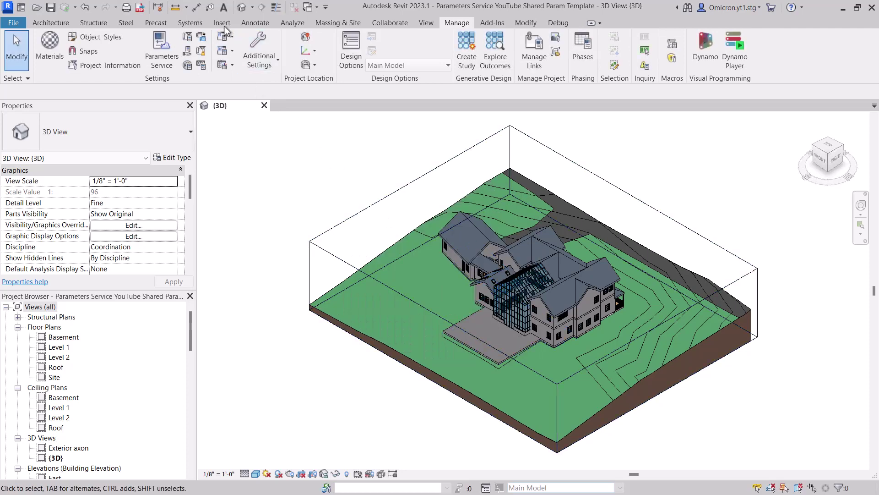
{"action": "left_click", "coordinate": [156, 49]}
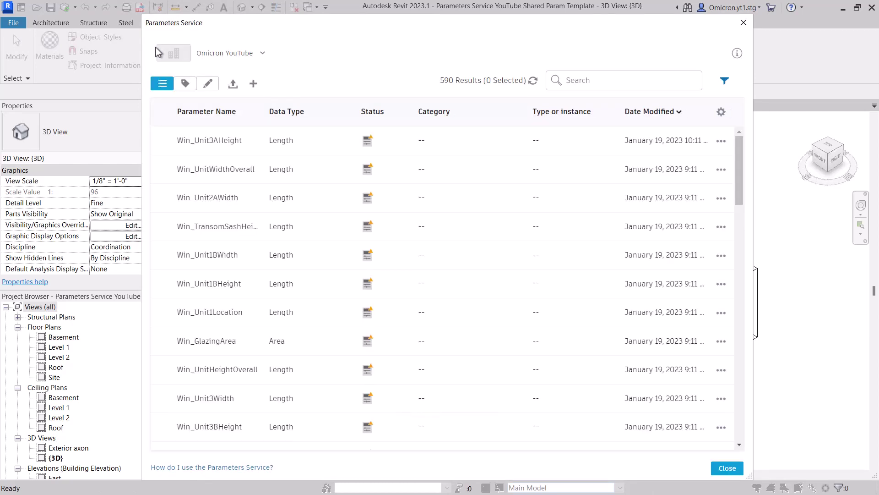
Step: Upload the active model's shared parameters, growing the collection to 602, and check their Ready status
{"action": "left_click", "coordinate": [233, 85]}
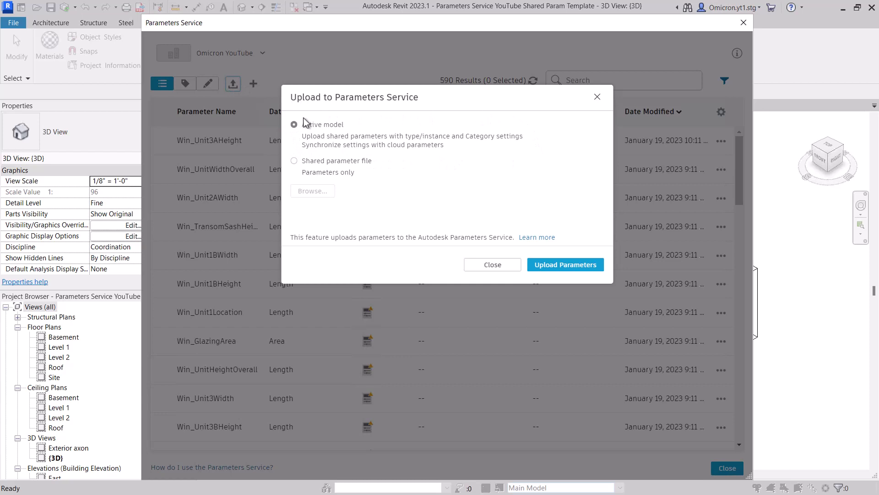
{"action": "left_click", "coordinate": [549, 268]}
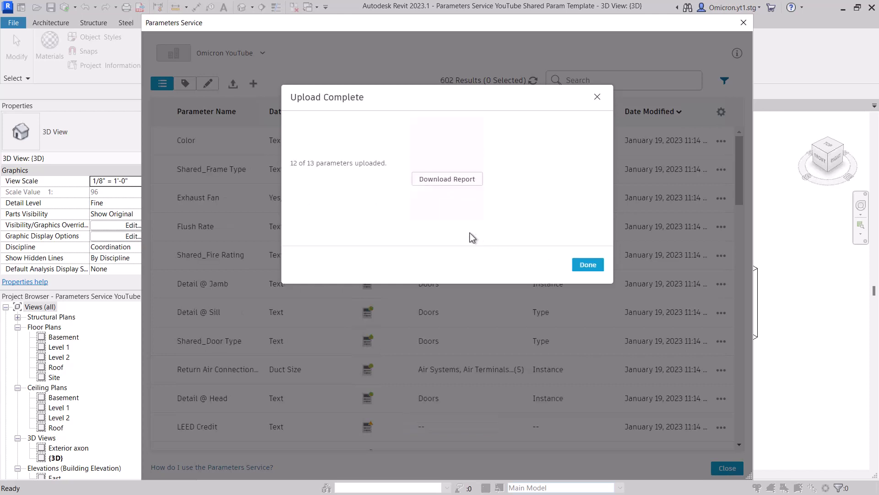
{"action": "left_click", "coordinate": [587, 266]}
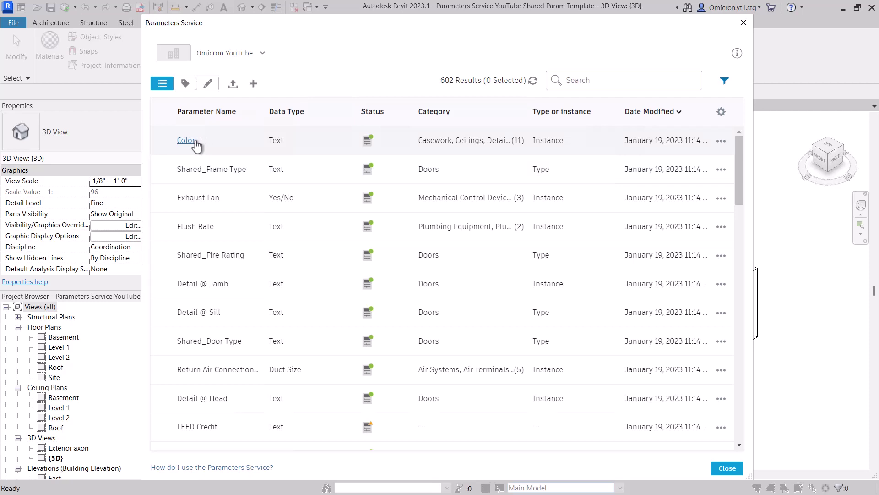
{"action": "mouse_move", "coordinate": [368, 145]}
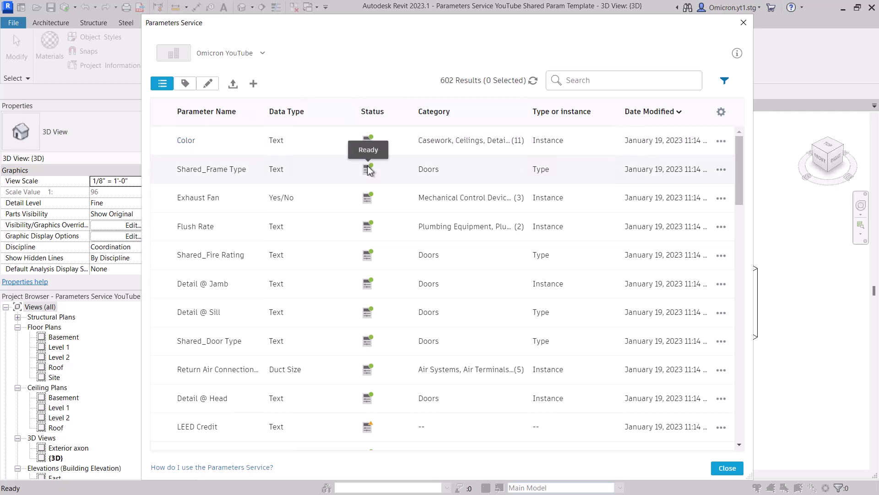
{"action": "mouse_move", "coordinate": [366, 205]}
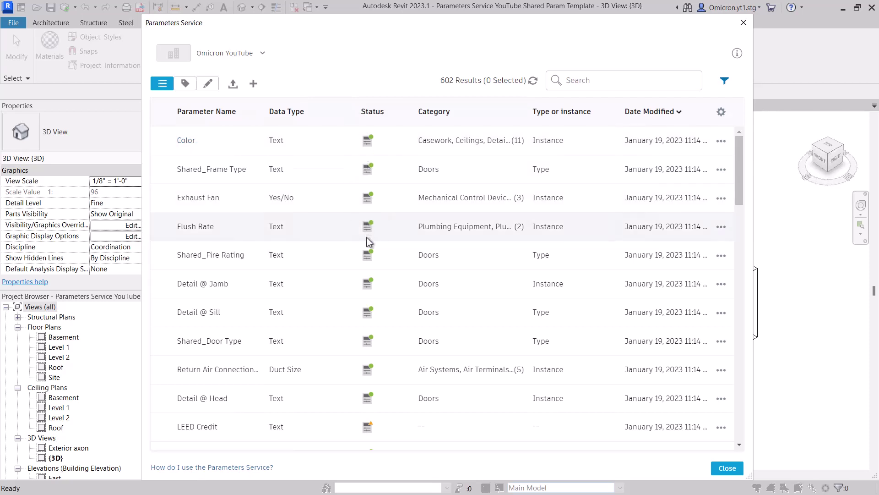
{"action": "mouse_move", "coordinate": [369, 289]}
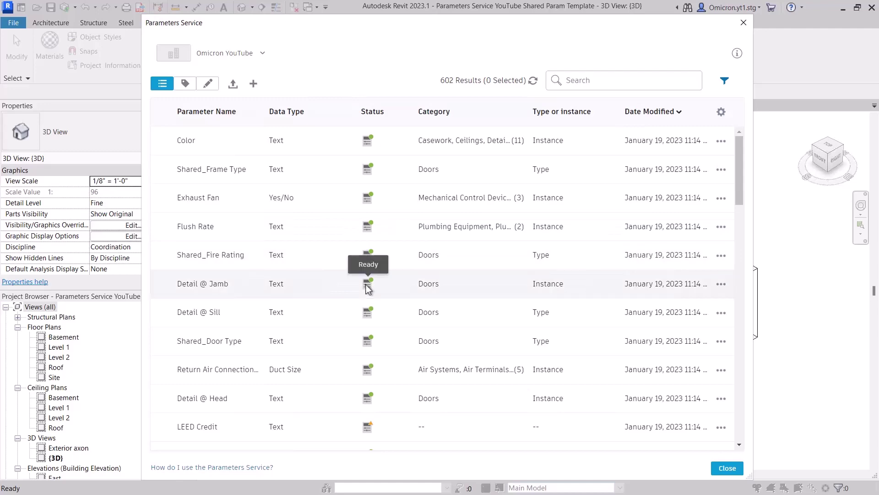
{"action": "scroll", "coordinate": [369, 315], "scroll_direction": "down", "scroll_amount": 5}
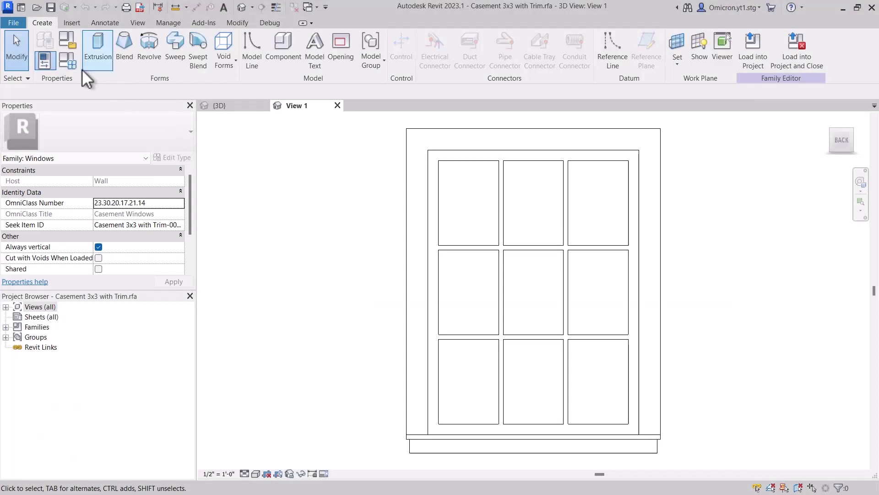
Step: From Family Types, load the eleven cloud parameters LEED Credit through Detail @ Head into Casement 3x3 with Trim
{"action": "left_click", "coordinate": [71, 65]}
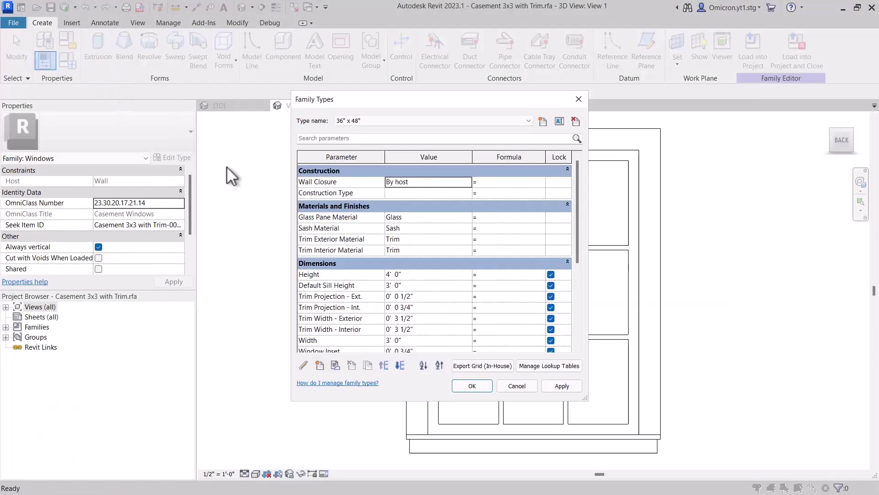
{"action": "left_click", "coordinate": [336, 365]}
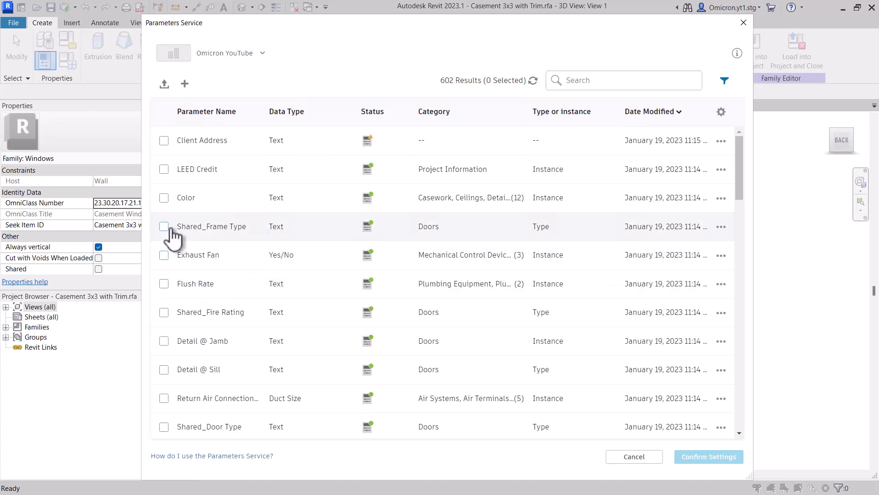
{"action": "left_click", "coordinate": [164, 171]}
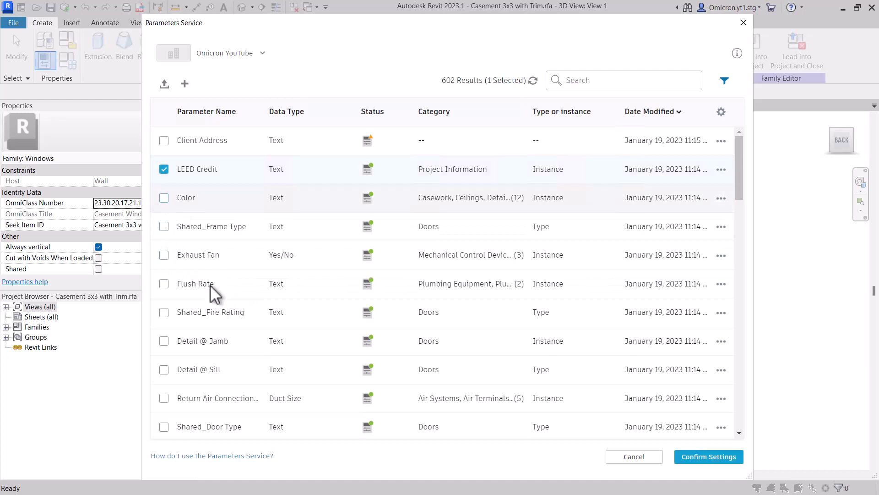
{"action": "scroll", "coordinate": [202, 340], "scroll_direction": "down", "scroll_amount": 10}
{"action": "scroll", "coordinate": [202, 342], "scroll_direction": "up", "scroll_amount": 3}
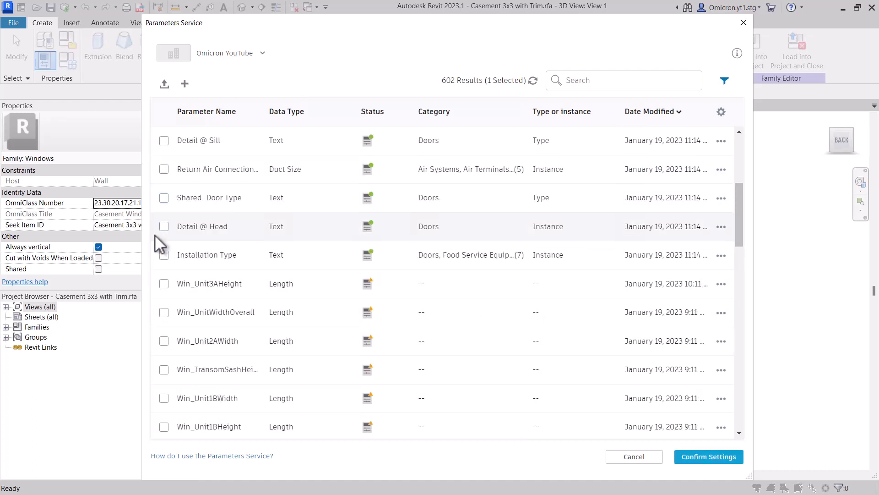
{"action": "left_click", "coordinate": [164, 226], "text": "shift"}
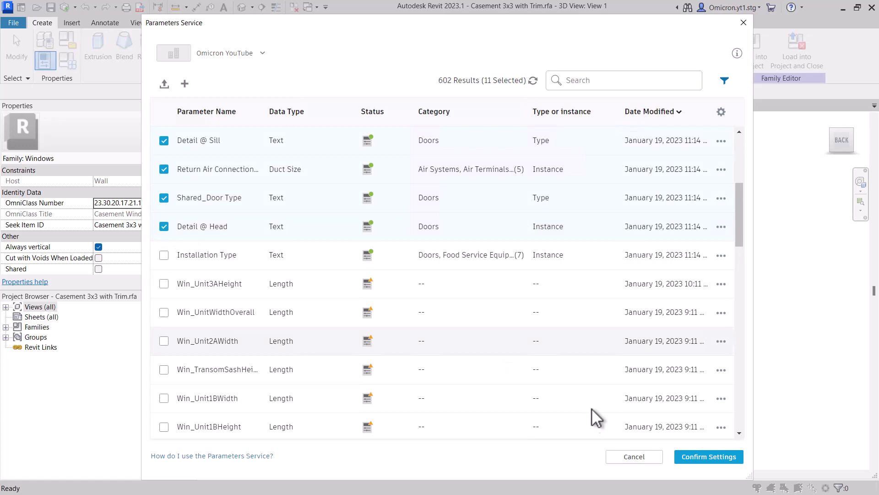
{"action": "left_click", "coordinate": [681, 455]}
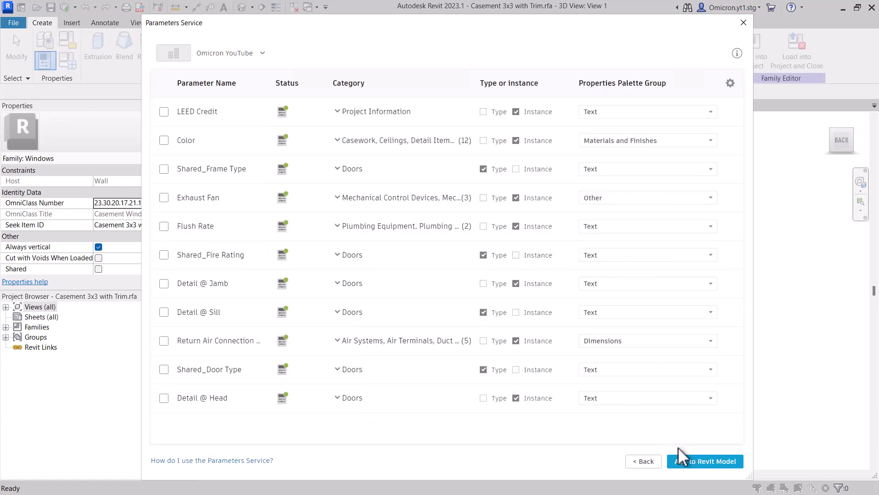
{"action": "left_click", "coordinate": [681, 460]}
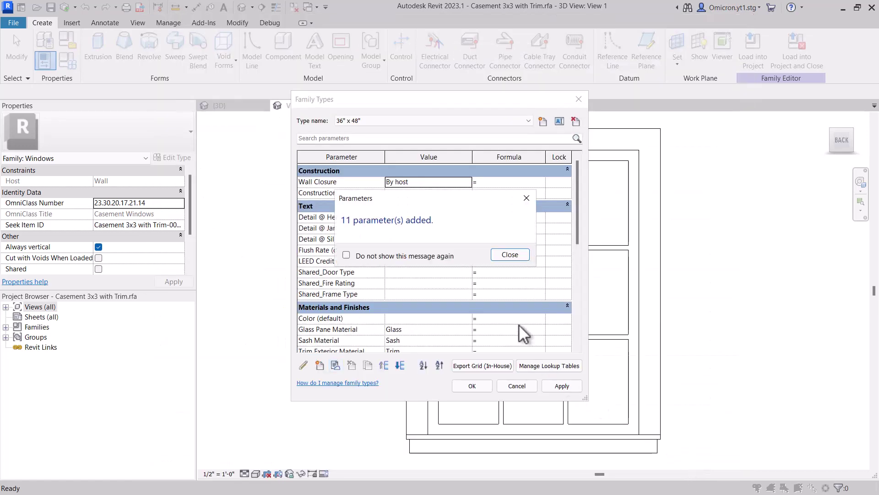
{"action": "left_click", "coordinate": [499, 255]}
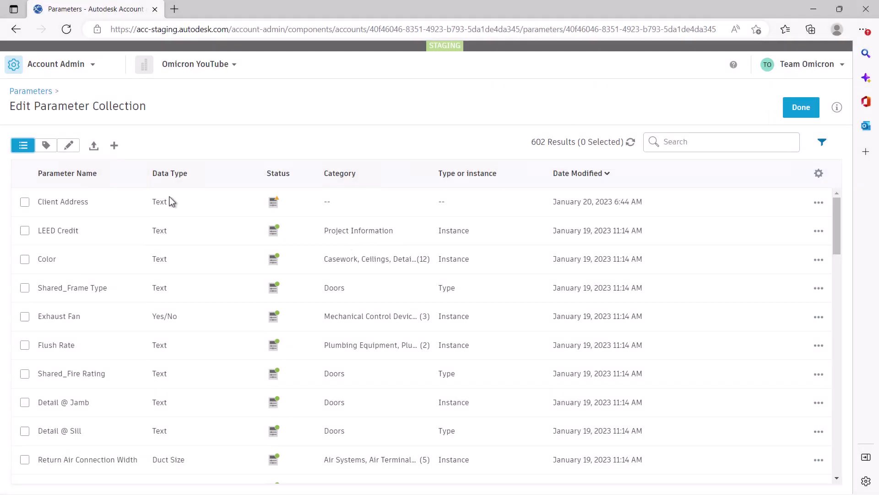
Step: Show parameter labels and filter the collection to parameters labelled NewFromRVT
{"action": "left_click", "coordinate": [47, 146]}
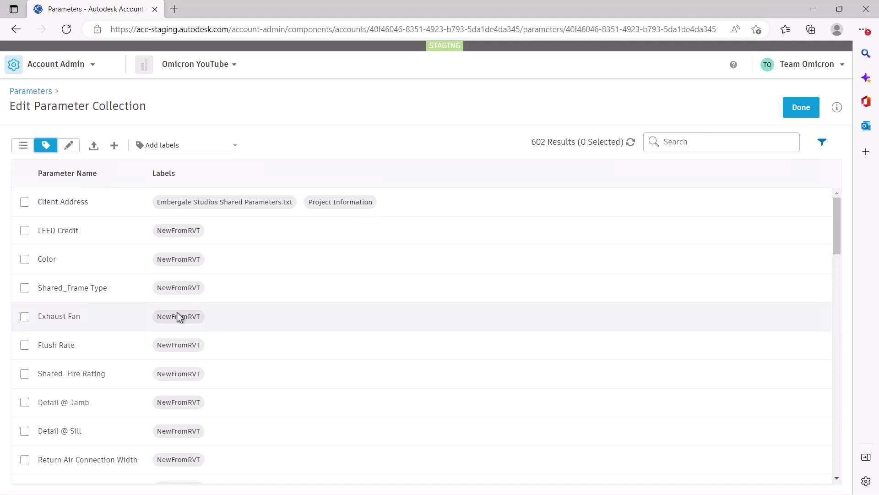
{"action": "scroll", "coordinate": [178, 313], "scroll_direction": "down", "scroll_amount": 1}
{"action": "scroll", "coordinate": [180, 313], "scroll_direction": "down", "scroll_amount": 5}
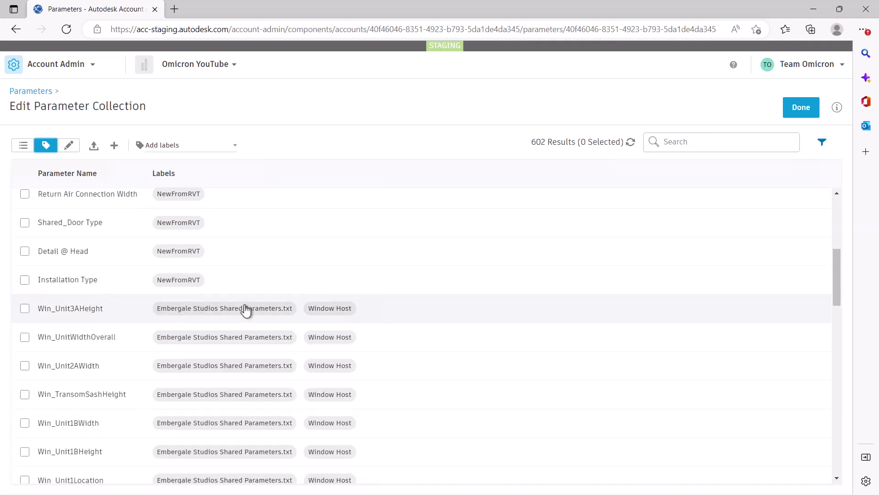
{"action": "left_click", "coordinate": [187, 258]}
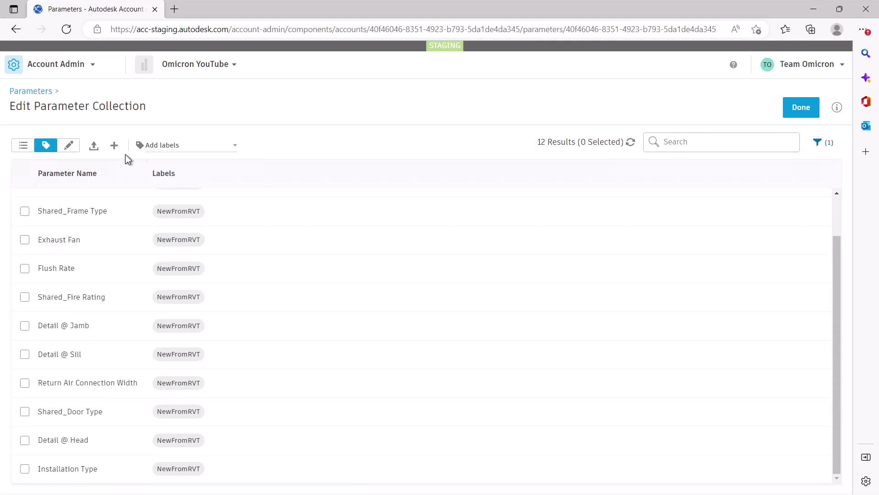
Step: Apply the Electrical label to the Shared_Frame Type and Exhaust Fan parameters
{"action": "left_click", "coordinate": [24, 211]}
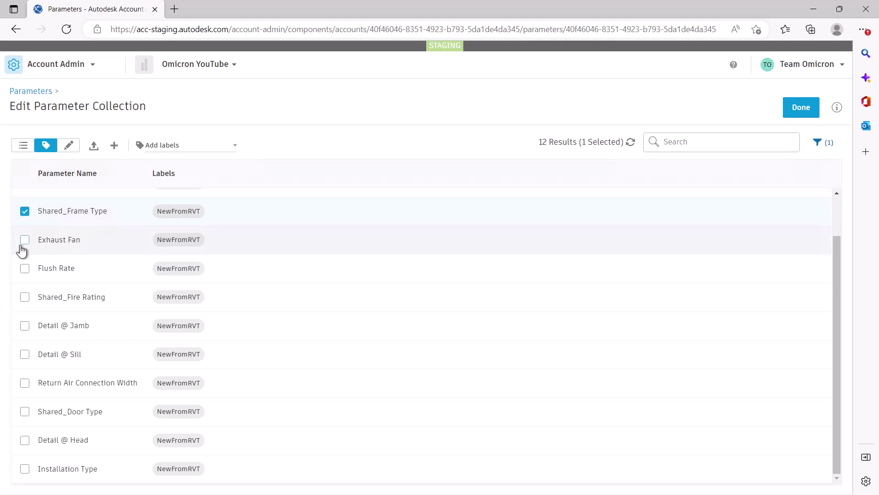
{"action": "left_click", "coordinate": [24, 240]}
{"action": "left_click", "coordinate": [236, 151]}
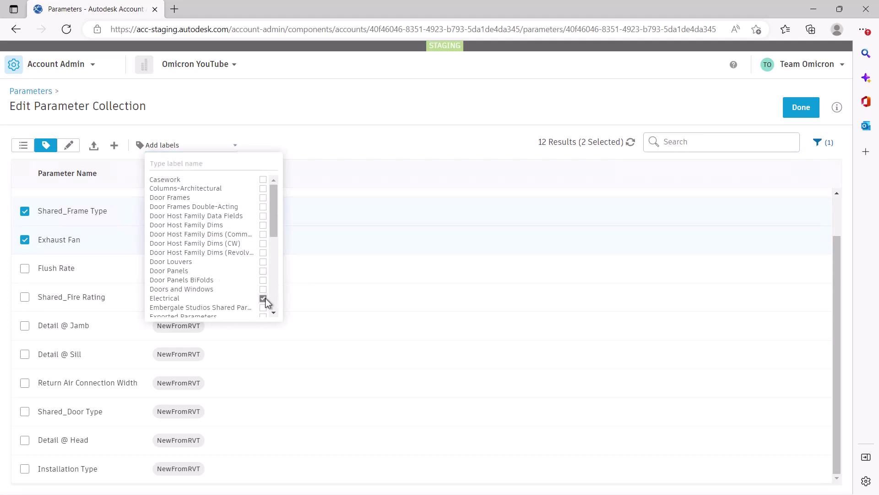
{"action": "left_click", "coordinate": [416, 147]}
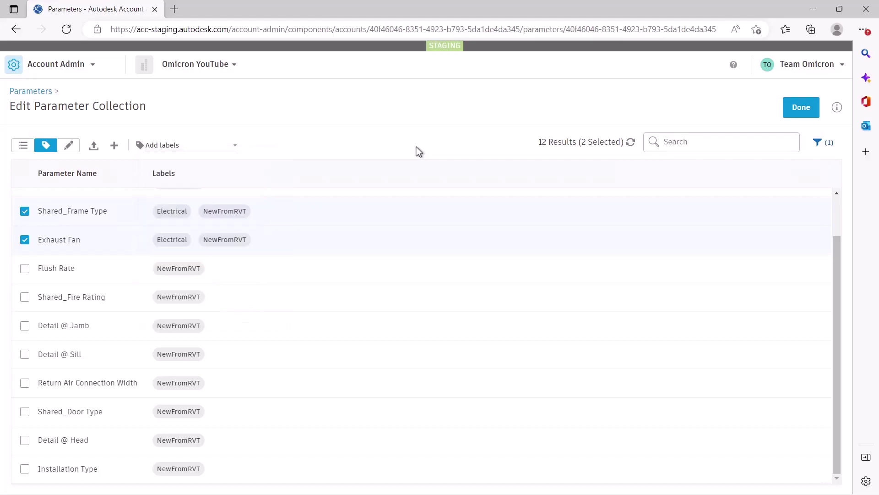